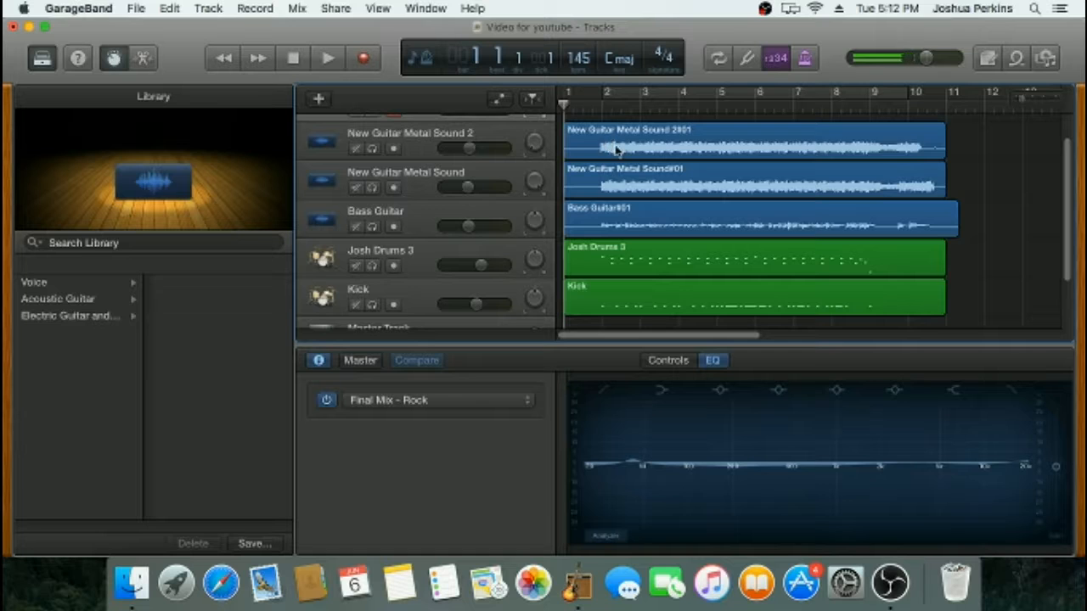
- Review the plug-ins on the New Guitar Metal Sound 2 track and open the settings of both its Direction Mixers
{"action": "left_click", "coordinate": [422, 138]}
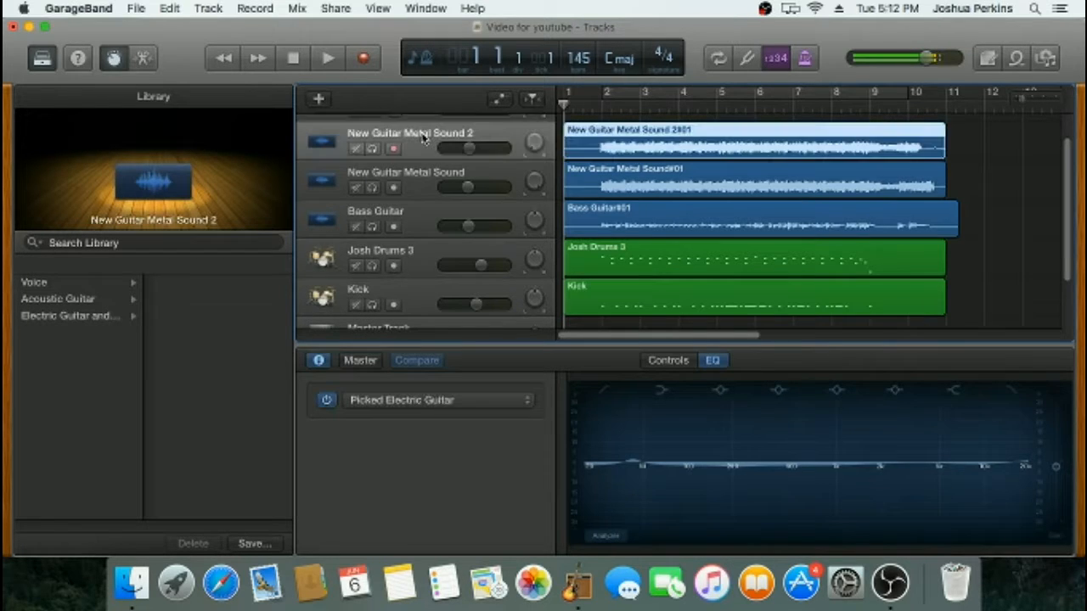
{"action": "left_click", "coordinate": [679, 362]}
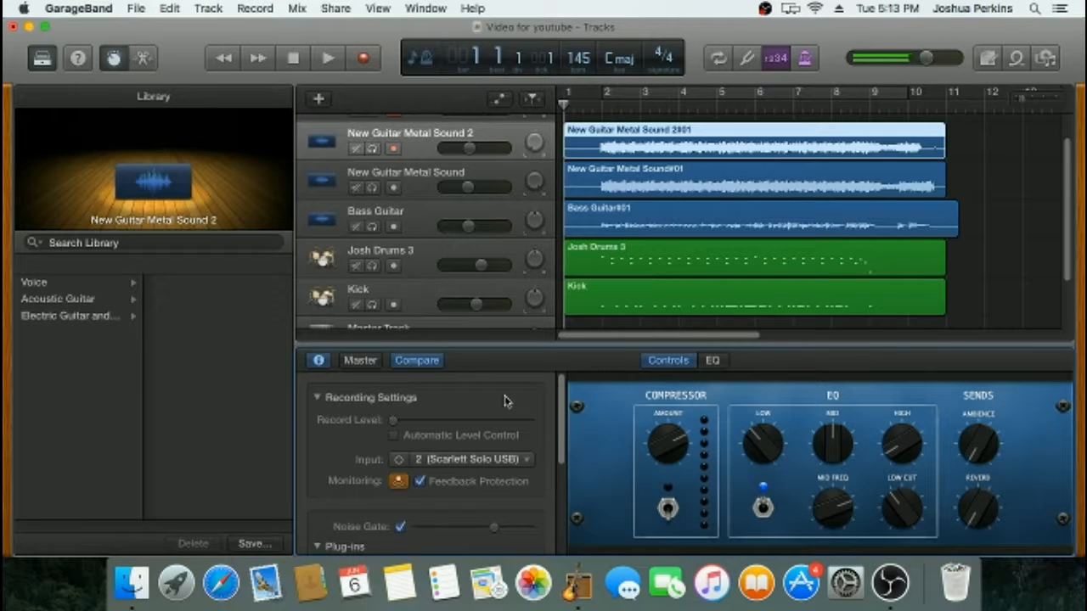
{"action": "scroll", "coordinate": [505, 401], "scroll_direction": "down", "scroll_amount": 3}
{"action": "scroll", "coordinate": [431, 486], "scroll_direction": "down", "scroll_amount": 4}
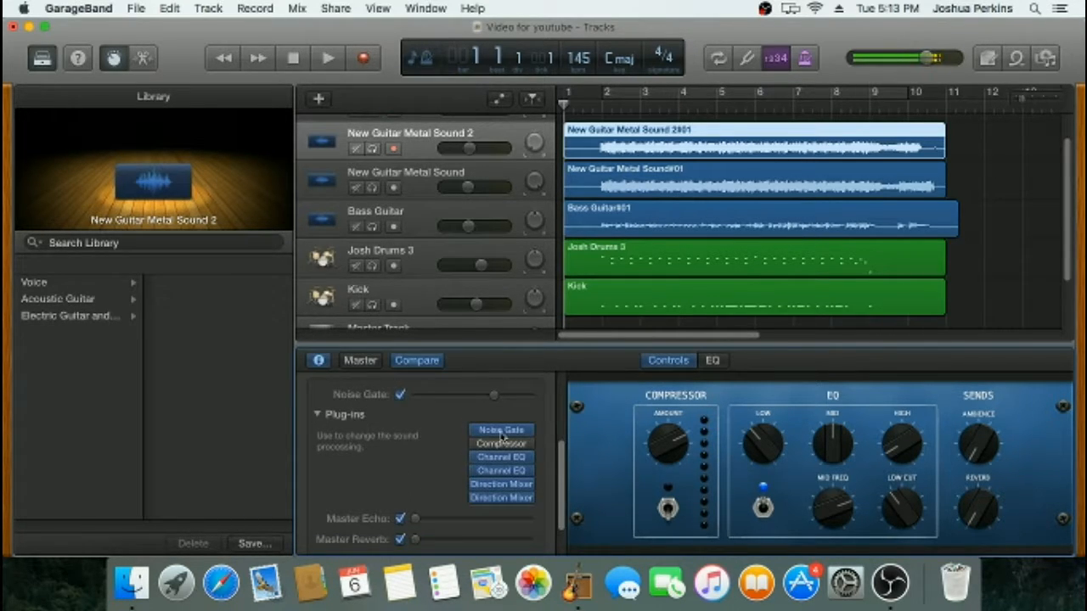
{"action": "mouse_move", "coordinate": [489, 459]}
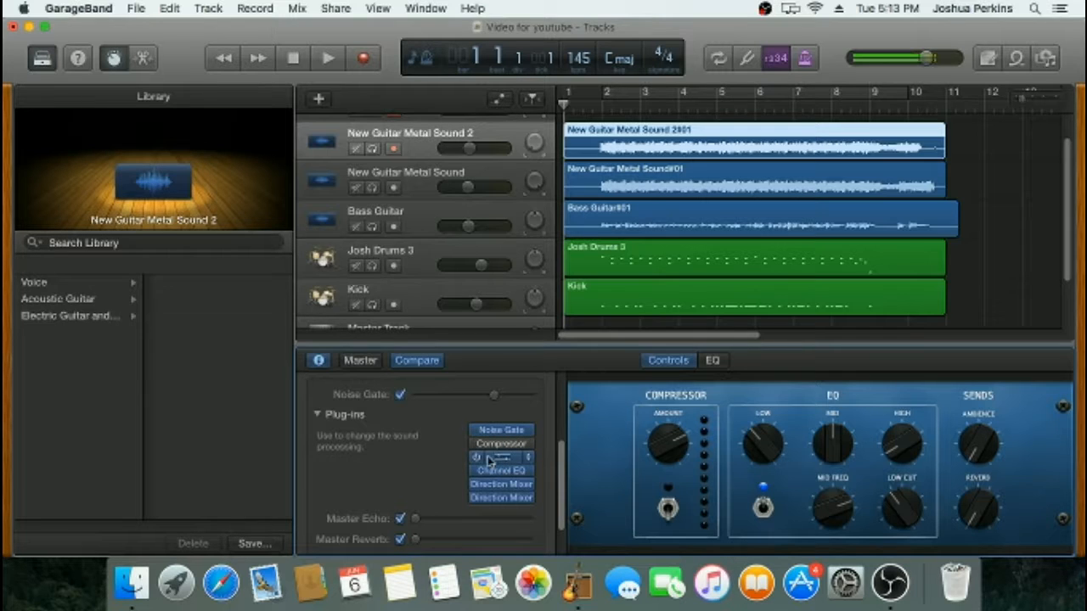
{"action": "mouse_move", "coordinate": [490, 486]}
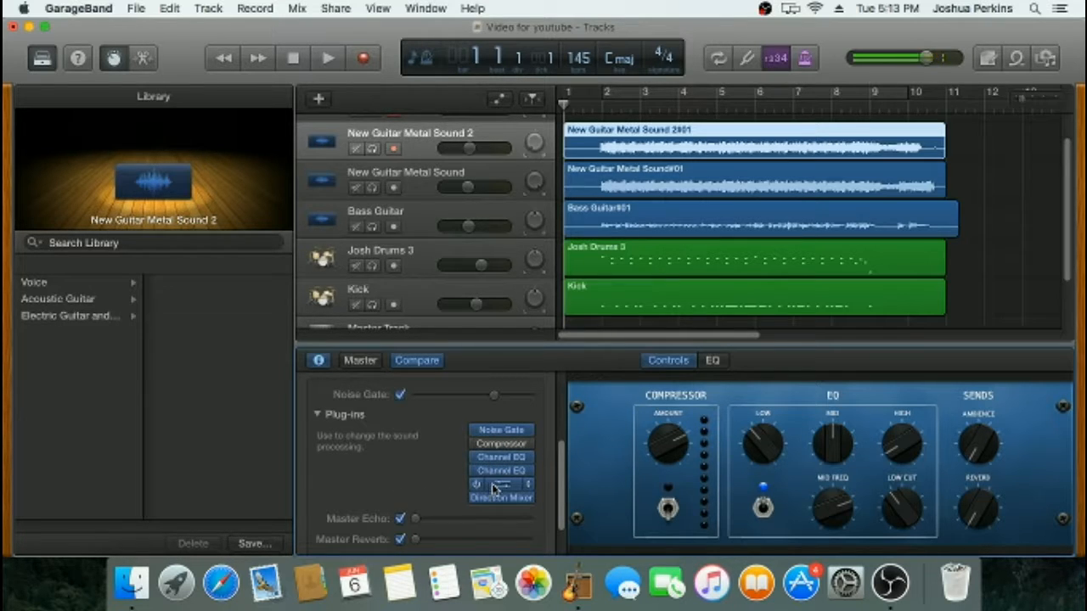
{"action": "left_click", "coordinate": [499, 486]}
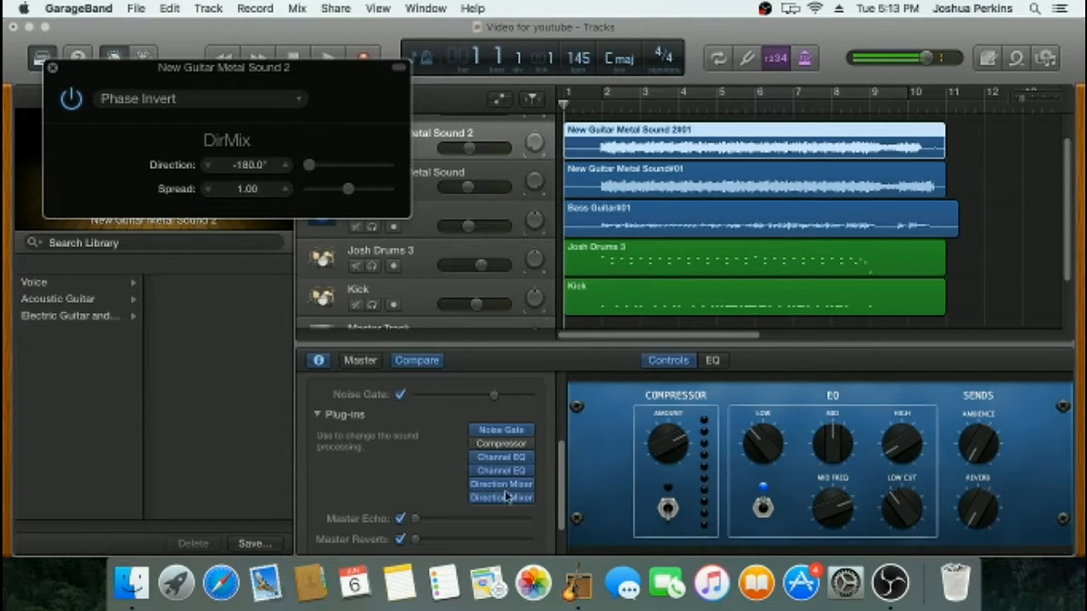
{"action": "mouse_move", "coordinate": [504, 502]}
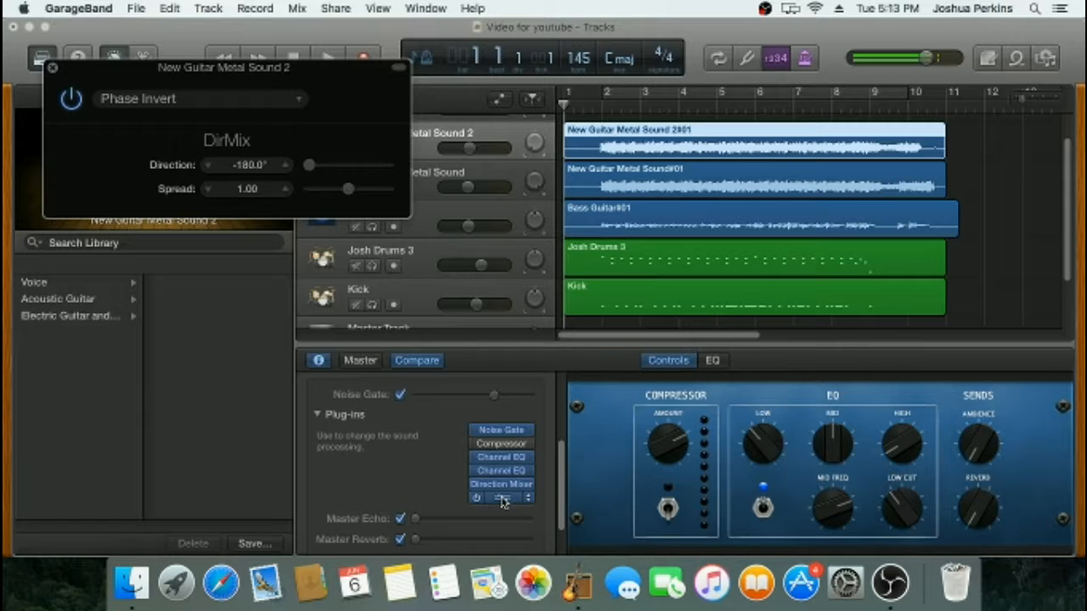
{"action": "left_click", "coordinate": [504, 502]}
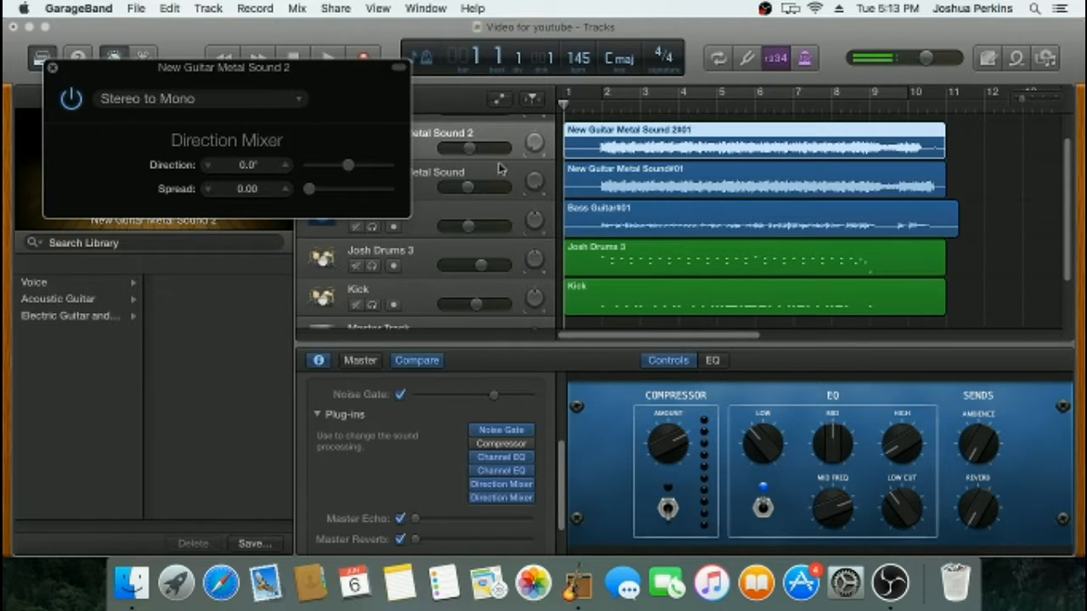
- Check the last Direction Mixer's settings on the New Guitar Metal Sound track and close the plug-in window
{"action": "left_click", "coordinate": [431, 182]}
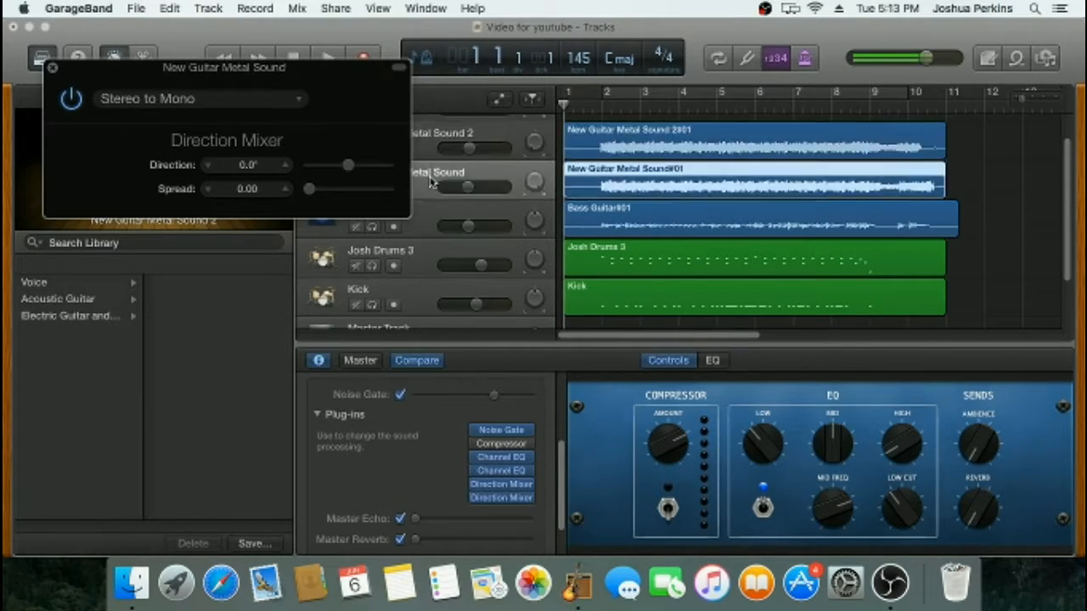
{"action": "left_click", "coordinate": [508, 499]}
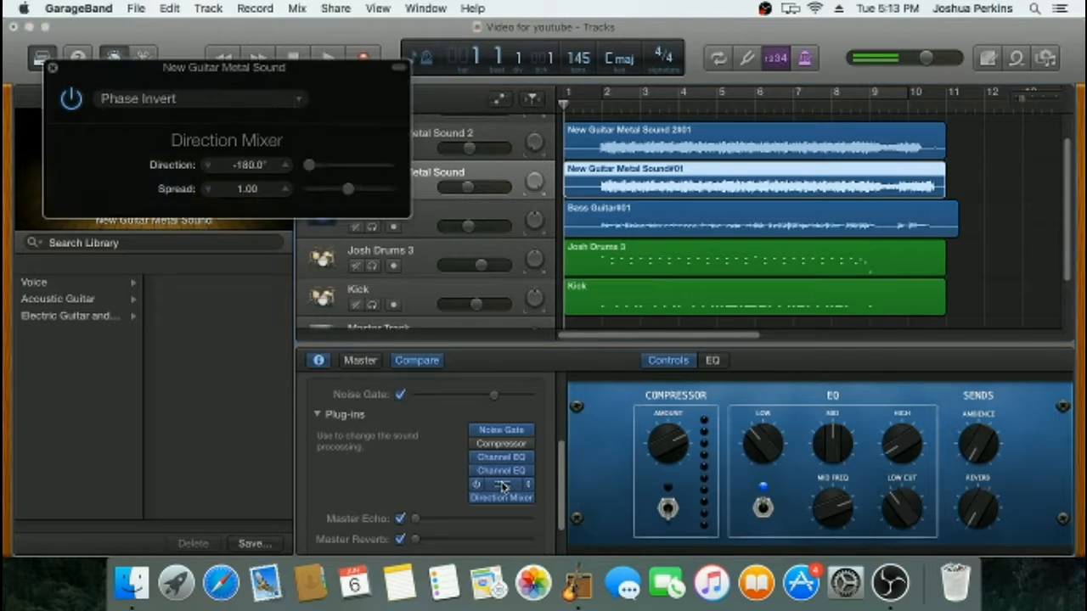
{"action": "left_click", "coordinate": [52, 68]}
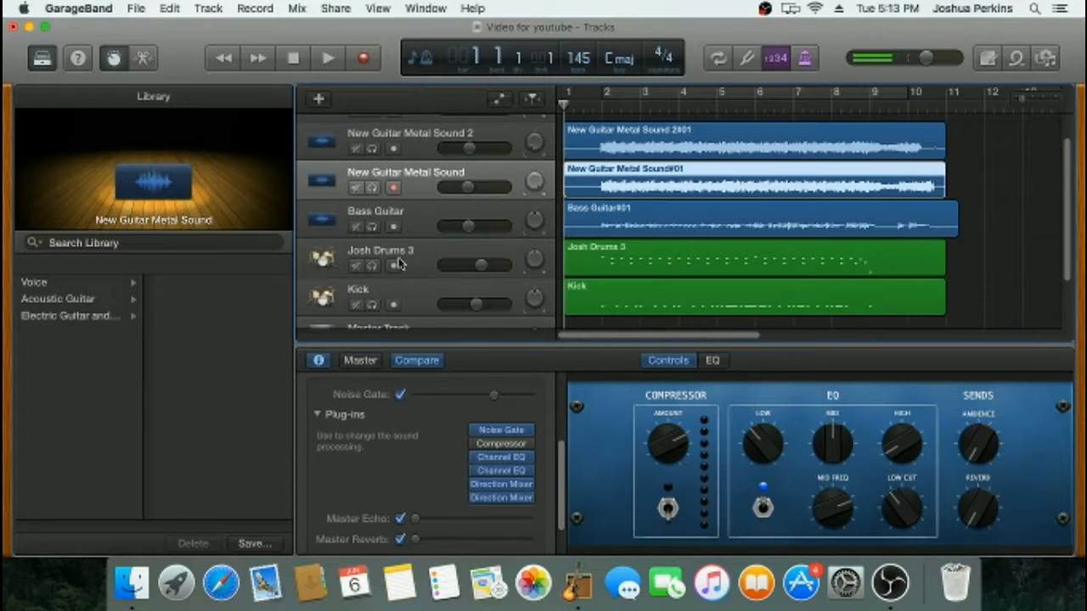
- Review the Bass Guitar track's plug-in chain and display its EQ curve
{"action": "left_click", "coordinate": [425, 223]}
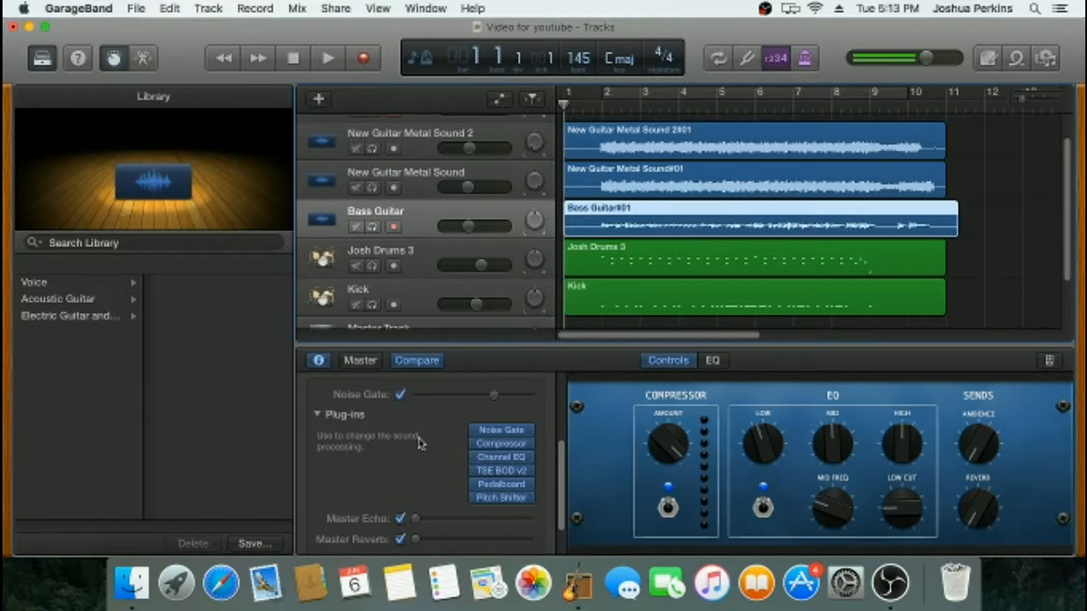
{"action": "mouse_move", "coordinate": [490, 434]}
{"action": "left_click", "coordinate": [493, 397]}
{"action": "mouse_move", "coordinate": [499, 450]}
{"action": "left_click", "coordinate": [712, 360]}
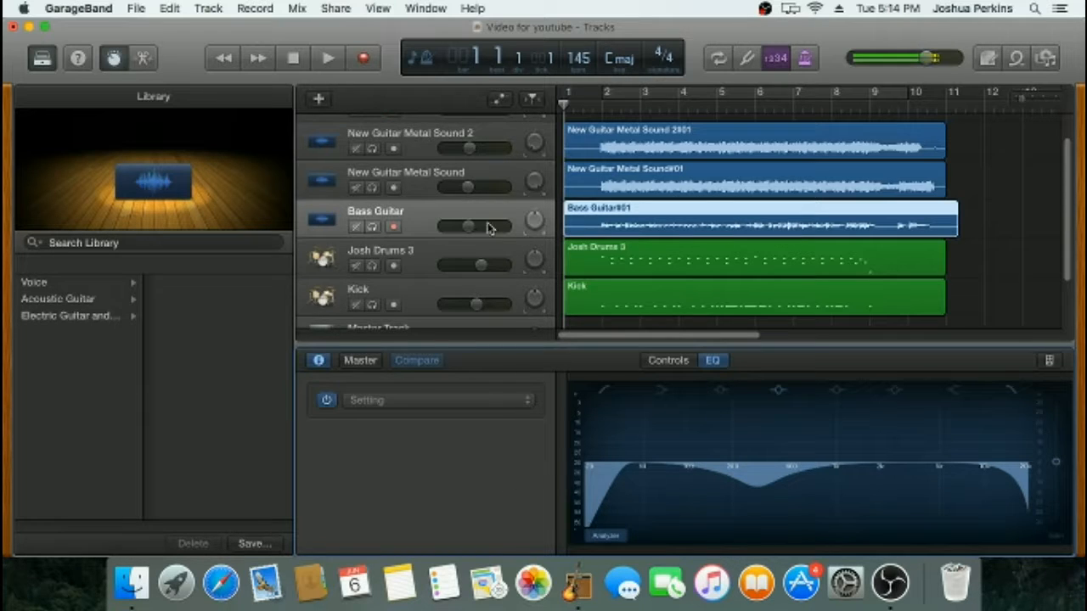
- Solo the Bass Guitar track, listen to part of it, stop playback and turn the solo off
{"action": "scroll", "coordinate": [425, 264], "scroll_direction": "up", "scroll_amount": 2}
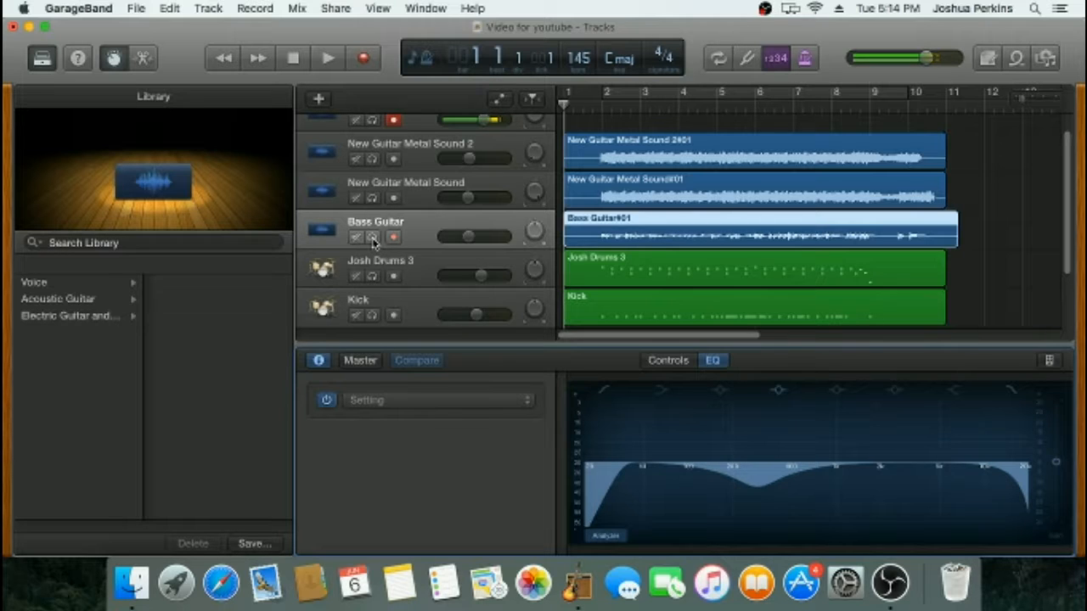
{"action": "left_click", "coordinate": [372, 238]}
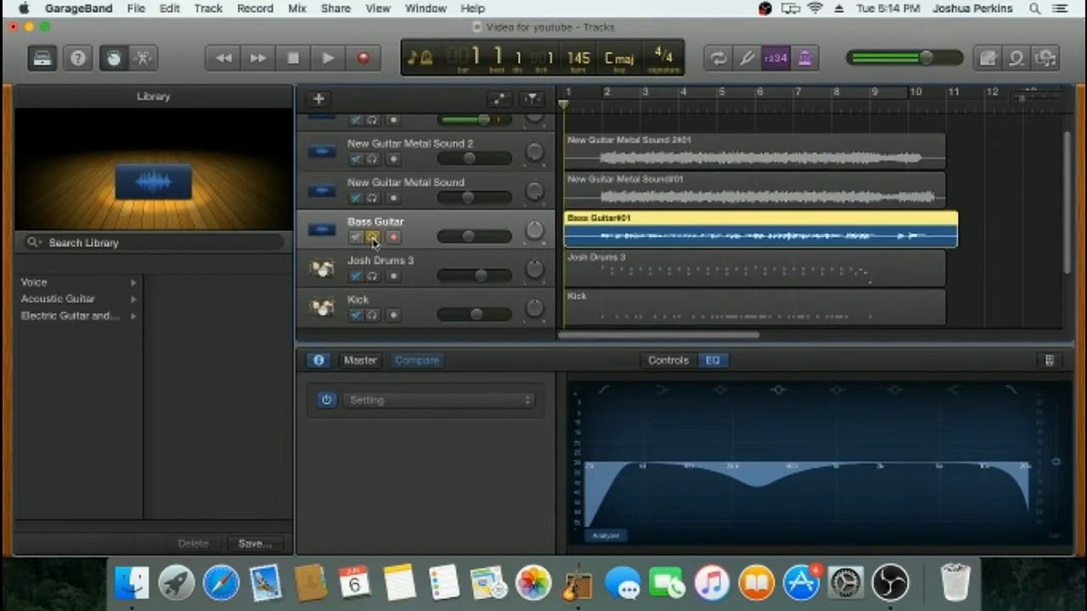
{"action": "left_click", "coordinate": [605, 105]}
{"action": "key", "text": "space"}
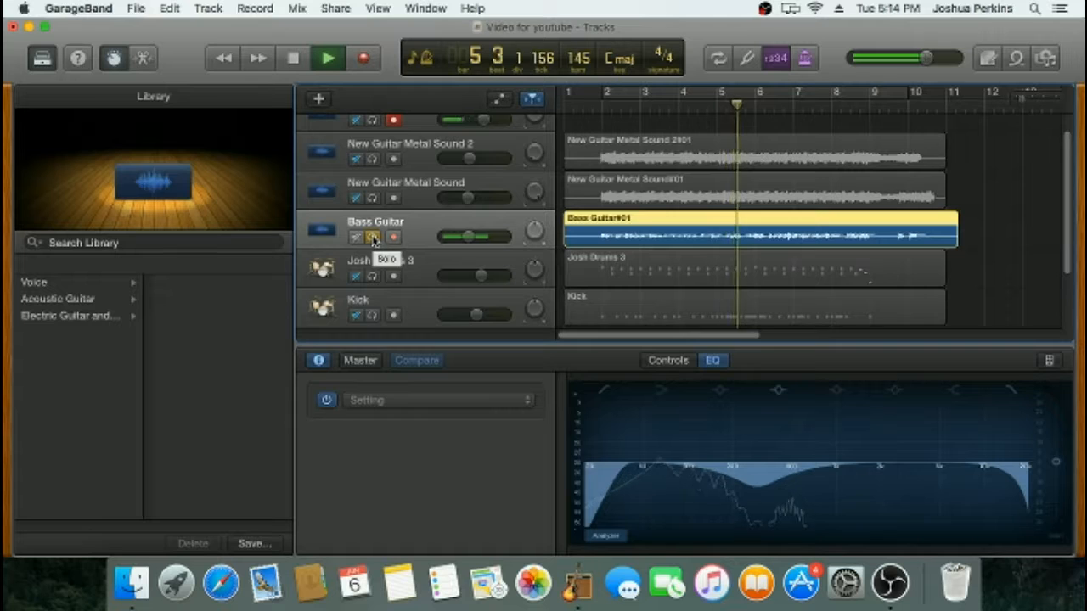
{"action": "key", "text": "space"}
{"action": "left_click", "coordinate": [371, 237]}
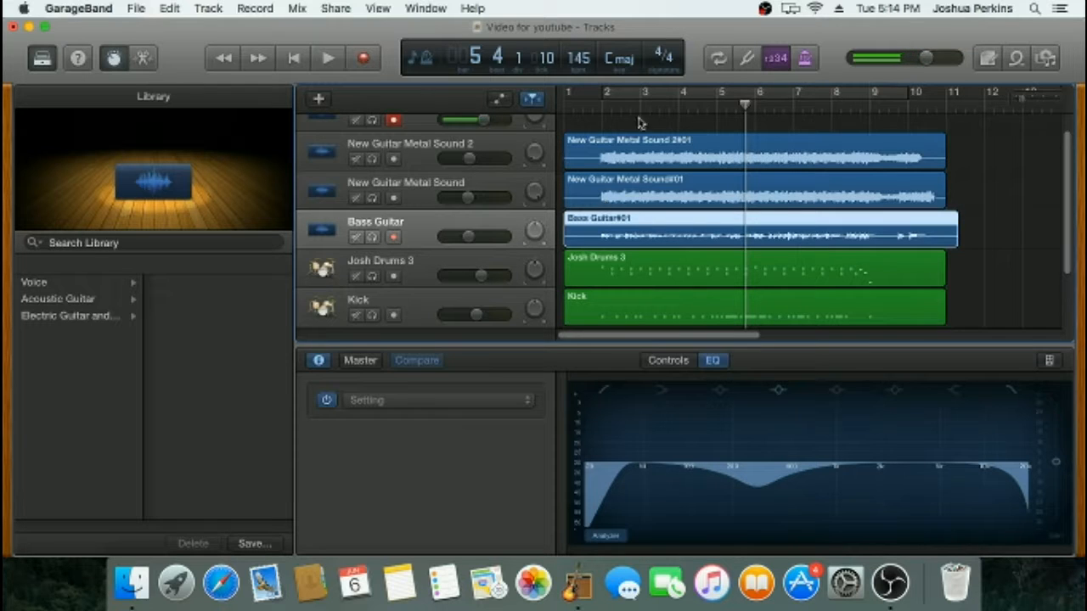
- Play the full mix from bar 2 through bar 10, and return the playhead to the project start
{"action": "left_click", "coordinate": [598, 108]}
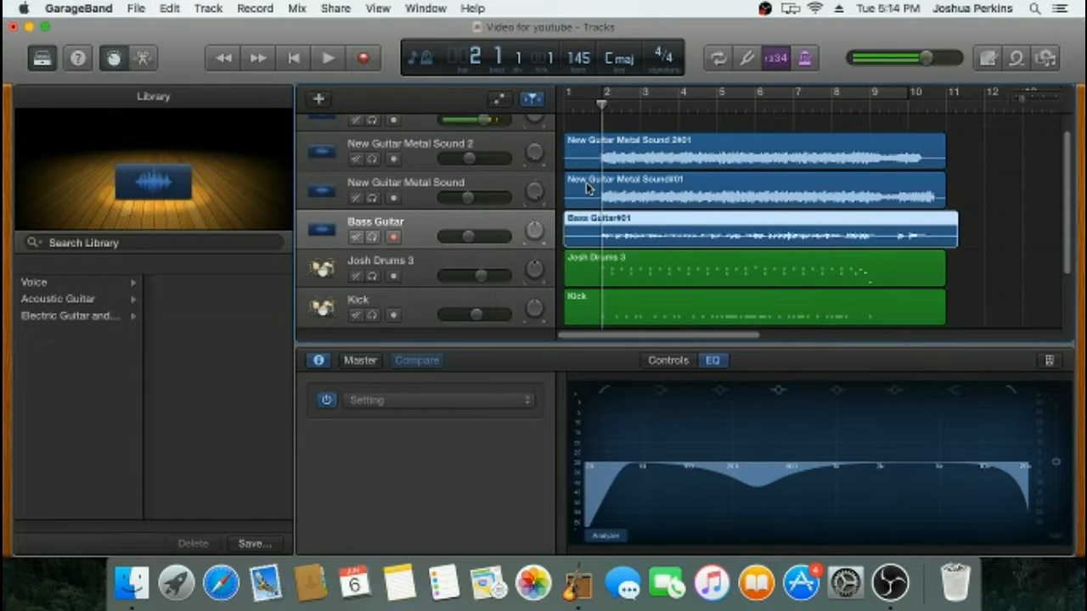
{"action": "key", "text": "space"}
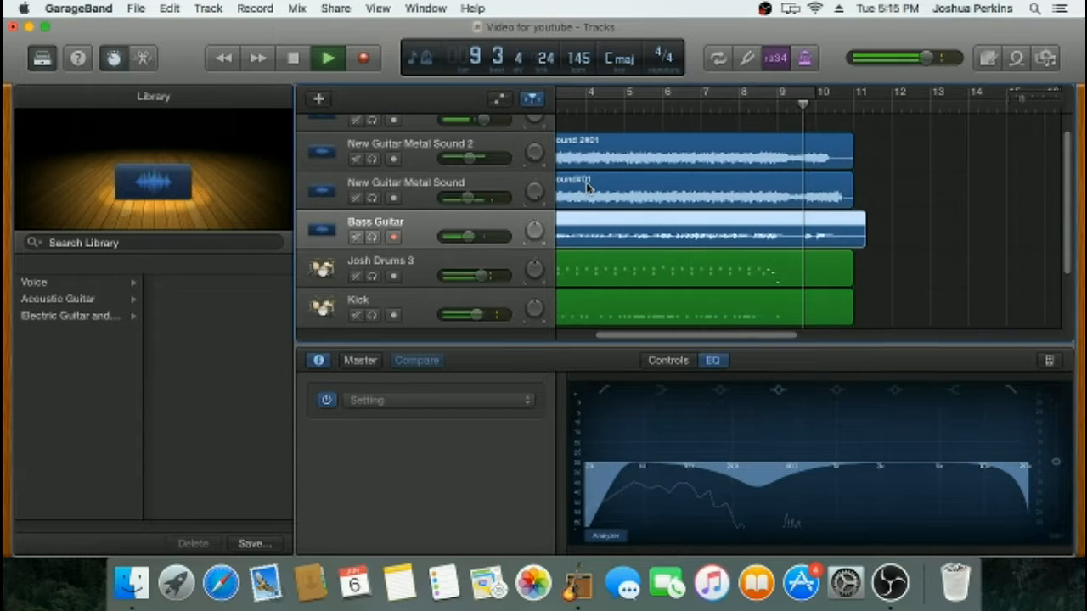
{"action": "key", "text": "space"}
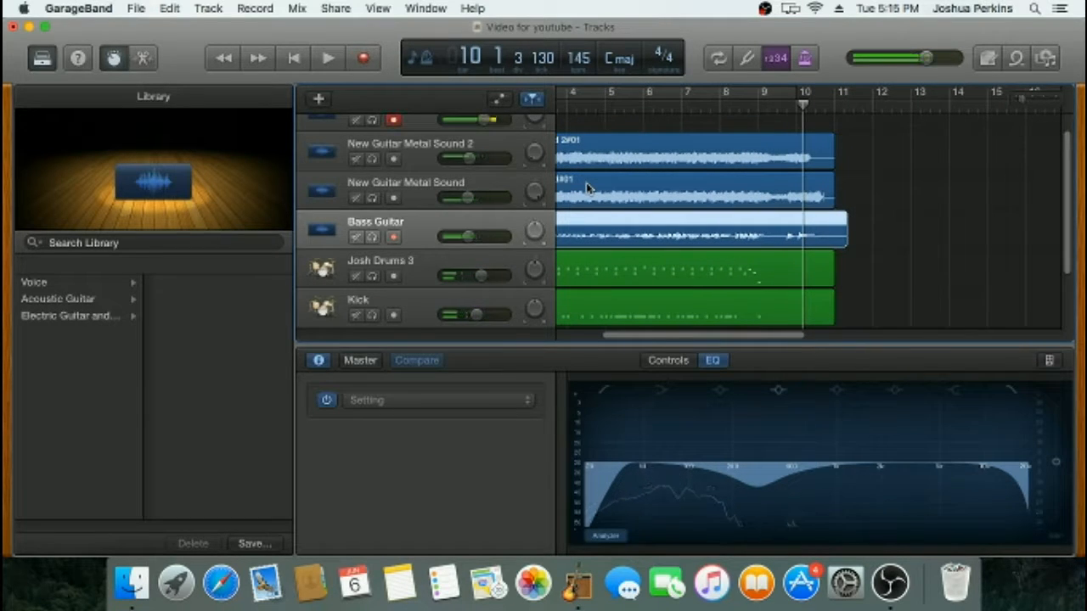
{"action": "left_click", "coordinate": [294, 58]}
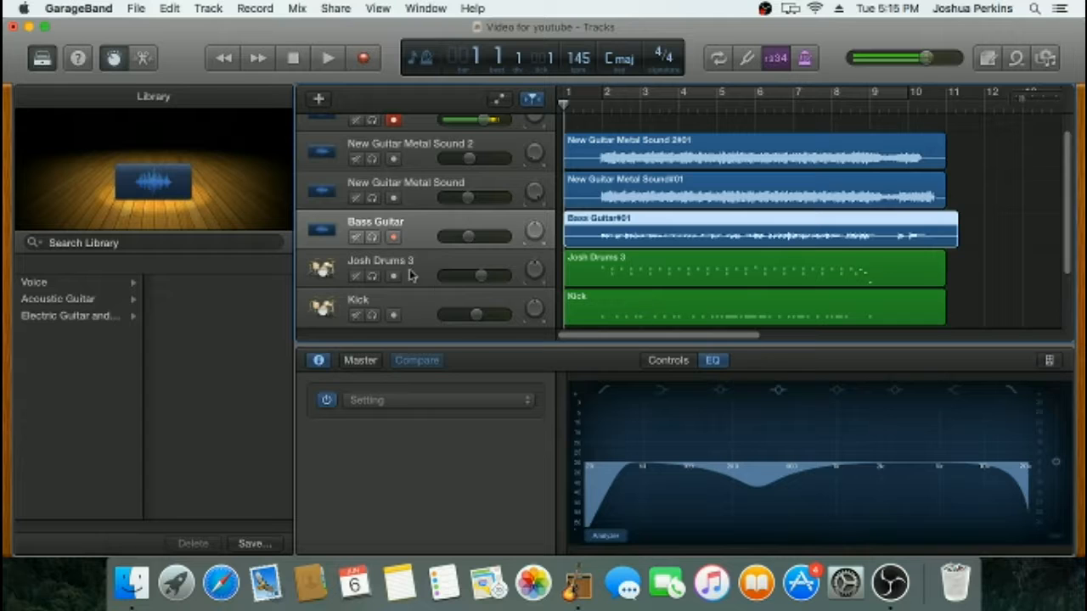
- Review the sound controls of the drum track above Kick, and the Kick track's EQ, controls and plug-ins
{"action": "left_click", "coordinate": [330, 271]}
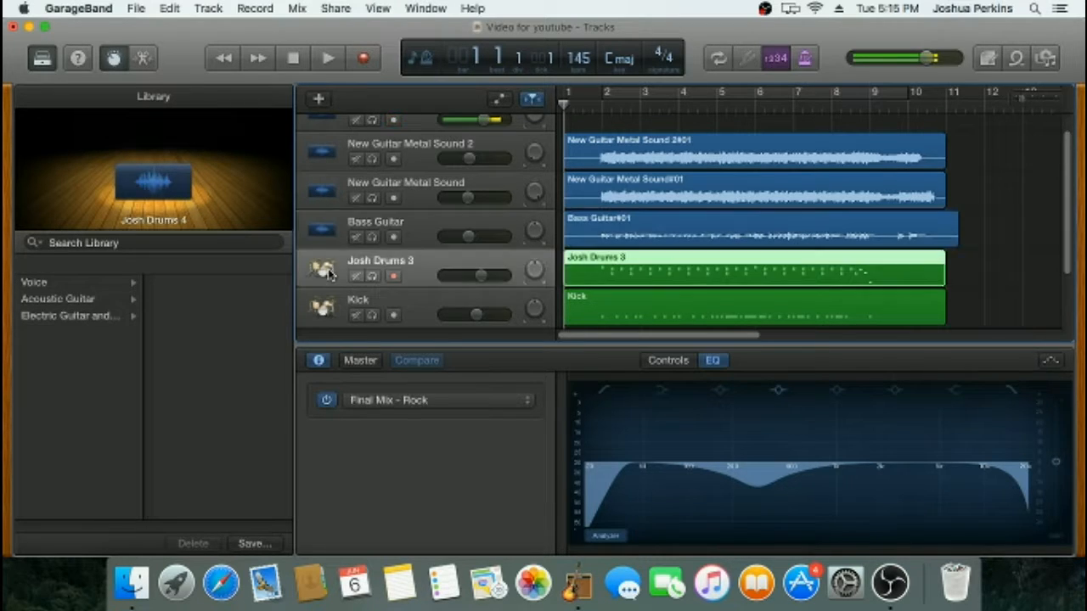
{"action": "left_click", "coordinate": [666, 362]}
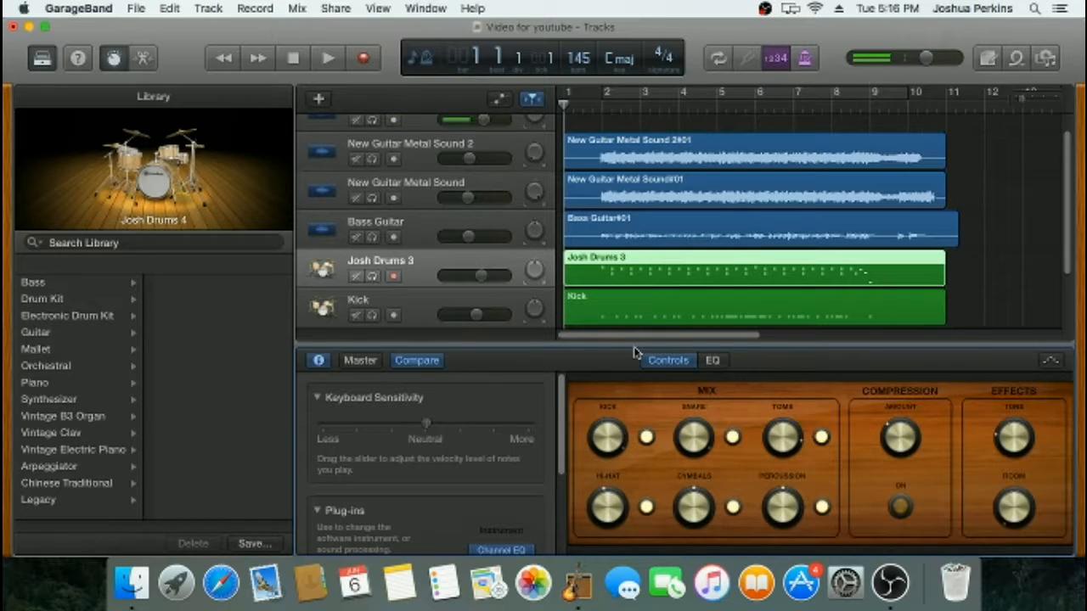
{"action": "left_click", "coordinate": [583, 306]}
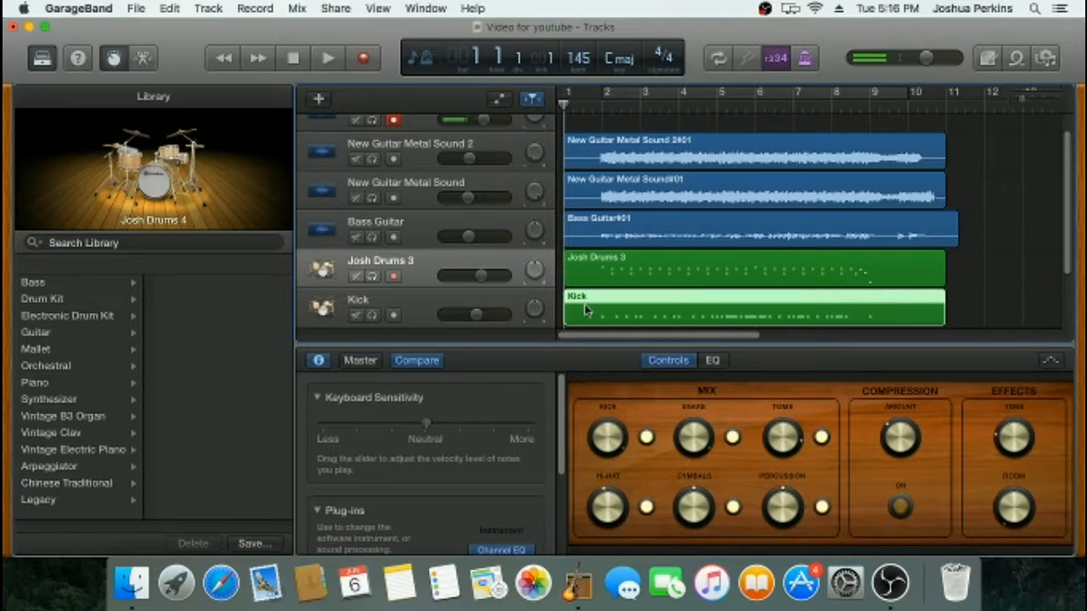
{"action": "left_click", "coordinate": [416, 318]}
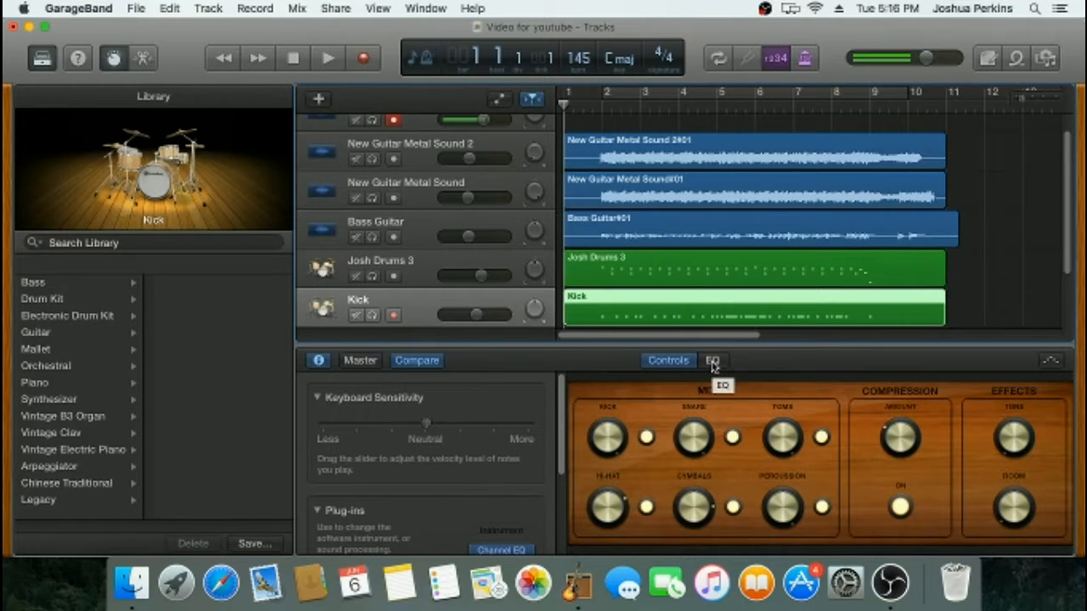
{"action": "left_click", "coordinate": [712, 360]}
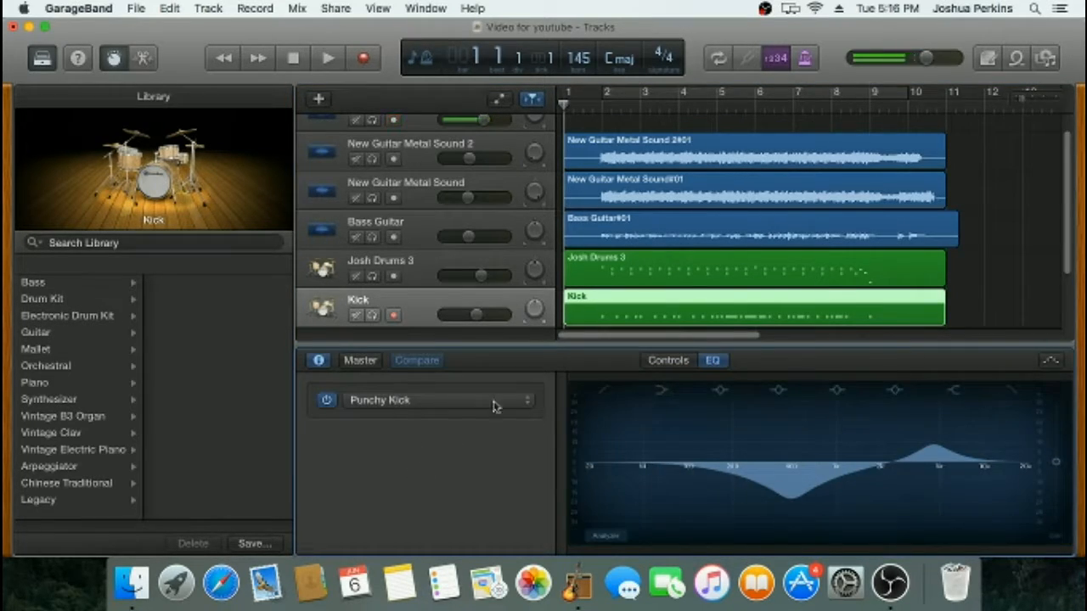
{"action": "left_click", "coordinate": [668, 360]}
{"action": "scroll", "coordinate": [439, 478], "scroll_direction": "down", "scroll_amount": 1}
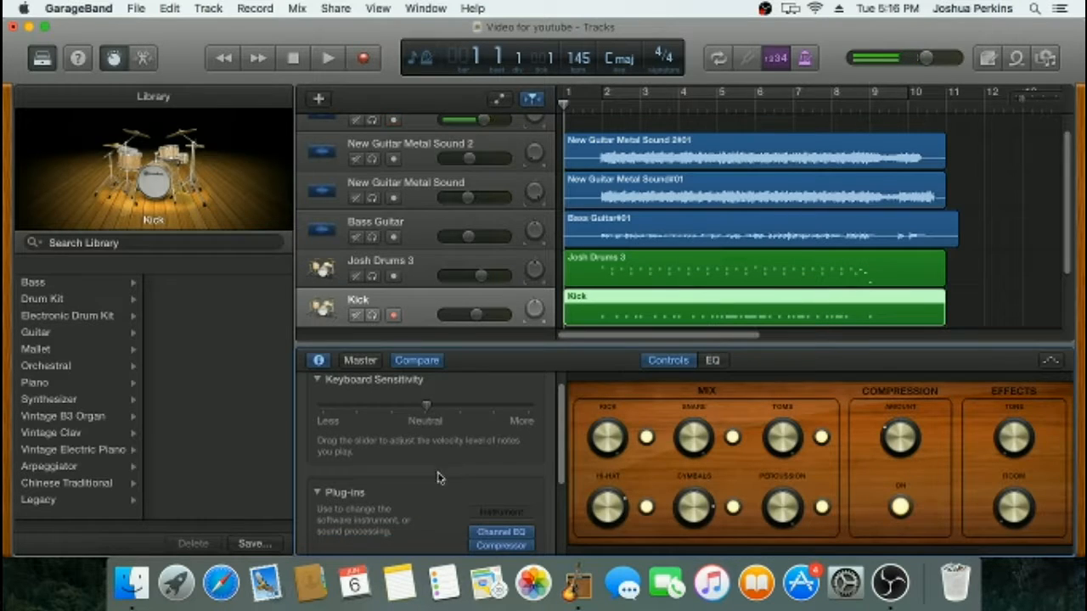
{"action": "scroll", "coordinate": [439, 478], "scroll_direction": "down", "scroll_amount": 1}
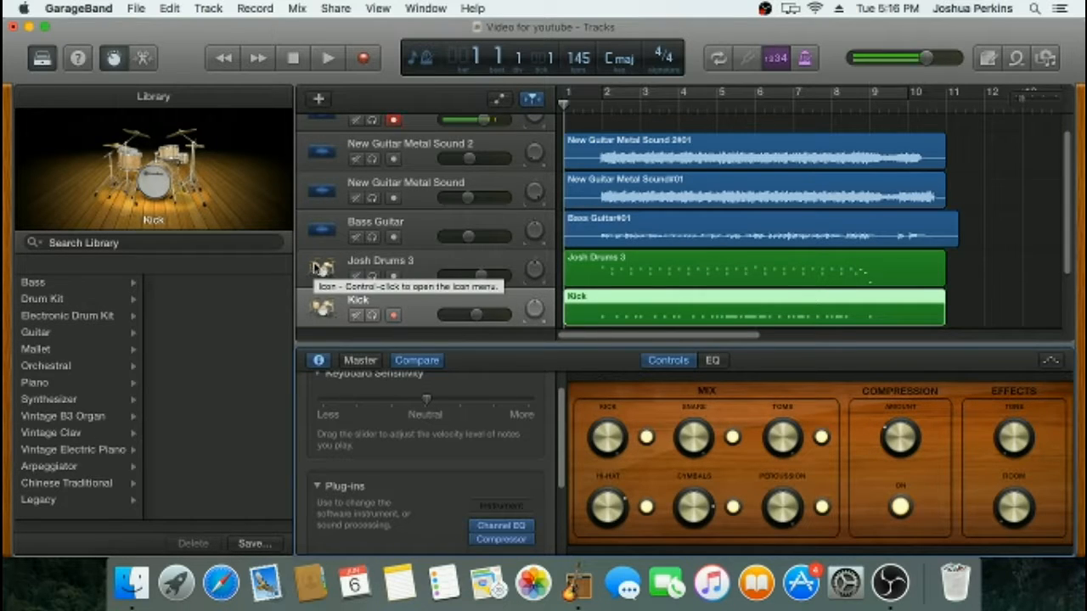
- Review the Master Track's output plug-ins and EQ, and look through the Mastering EQ presets without changing the preset
{"action": "left_click", "coordinate": [321, 268]}
{"action": "scroll", "coordinate": [316, 269], "scroll_direction": "down", "scroll_amount": 2}
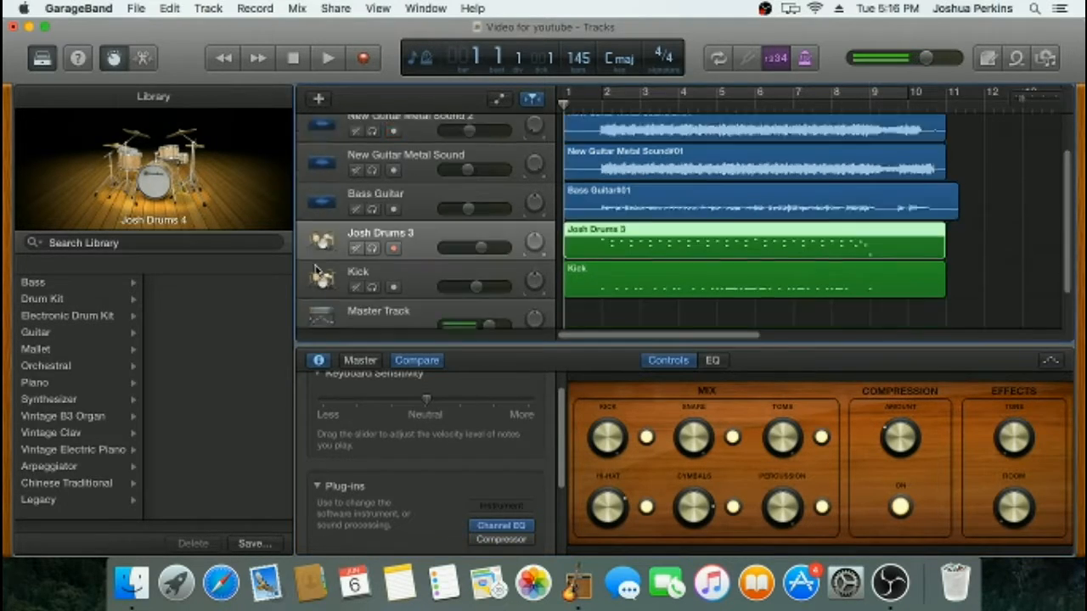
{"action": "left_click", "coordinate": [324, 290]}
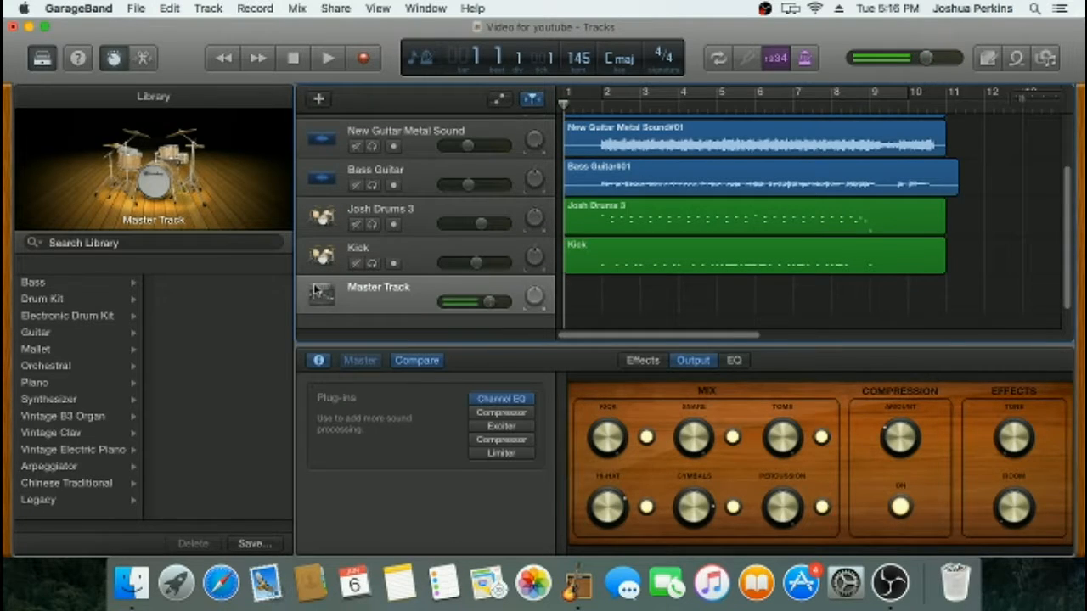
{"action": "left_click", "coordinate": [735, 362]}
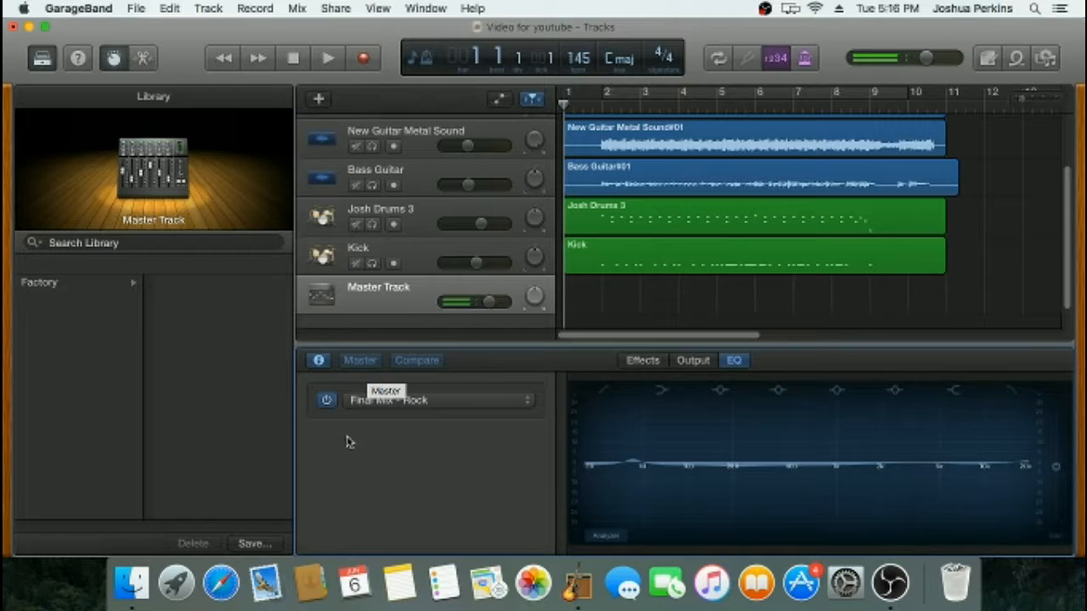
{"action": "left_click", "coordinate": [380, 401]}
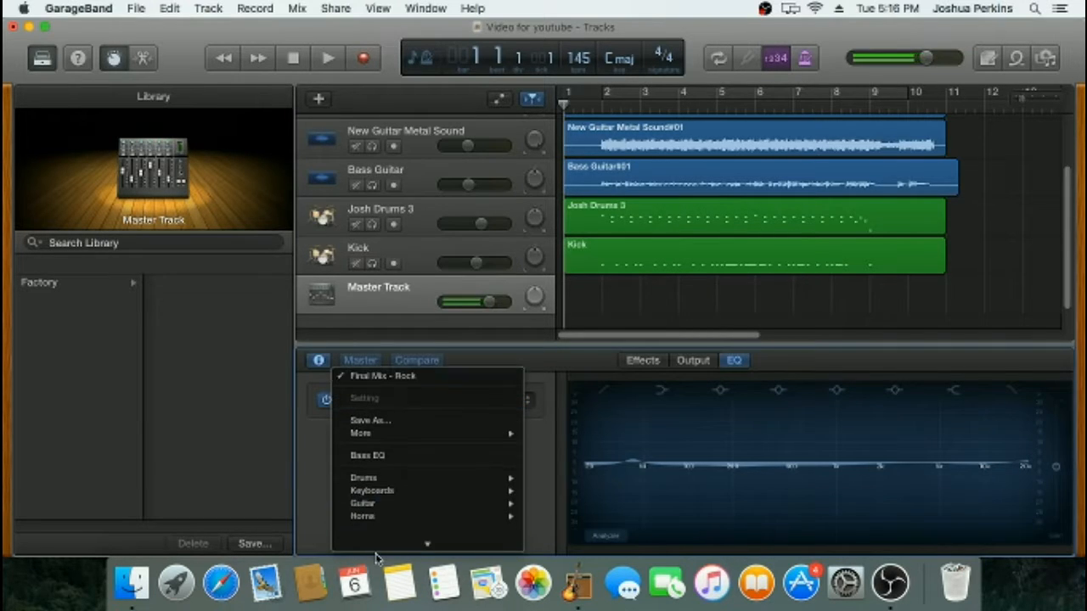
{"action": "mouse_move", "coordinate": [388, 529]}
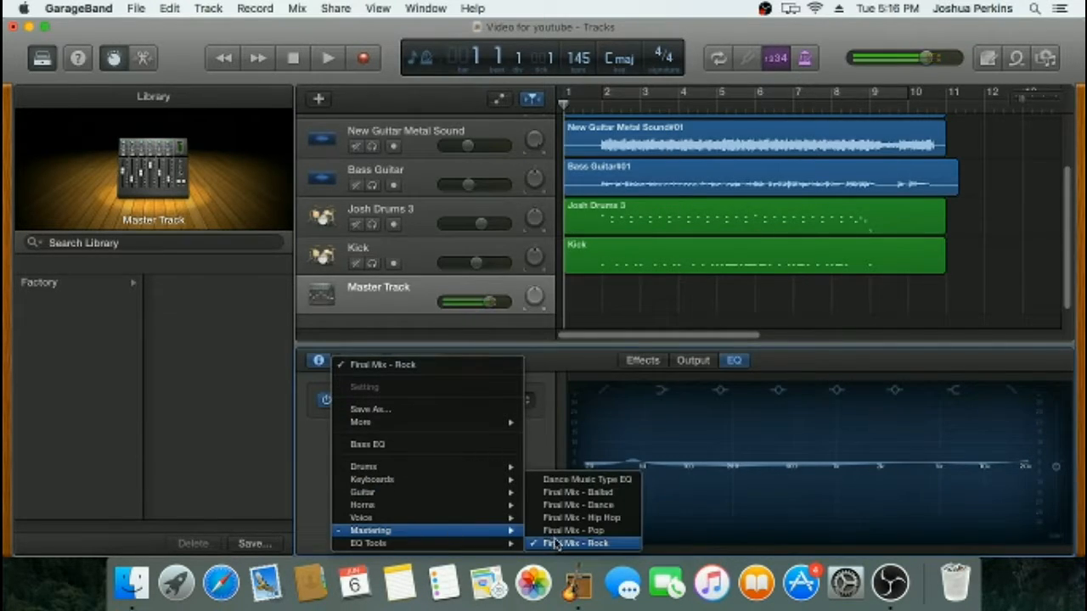
{"action": "left_click", "coordinate": [175, 413]}
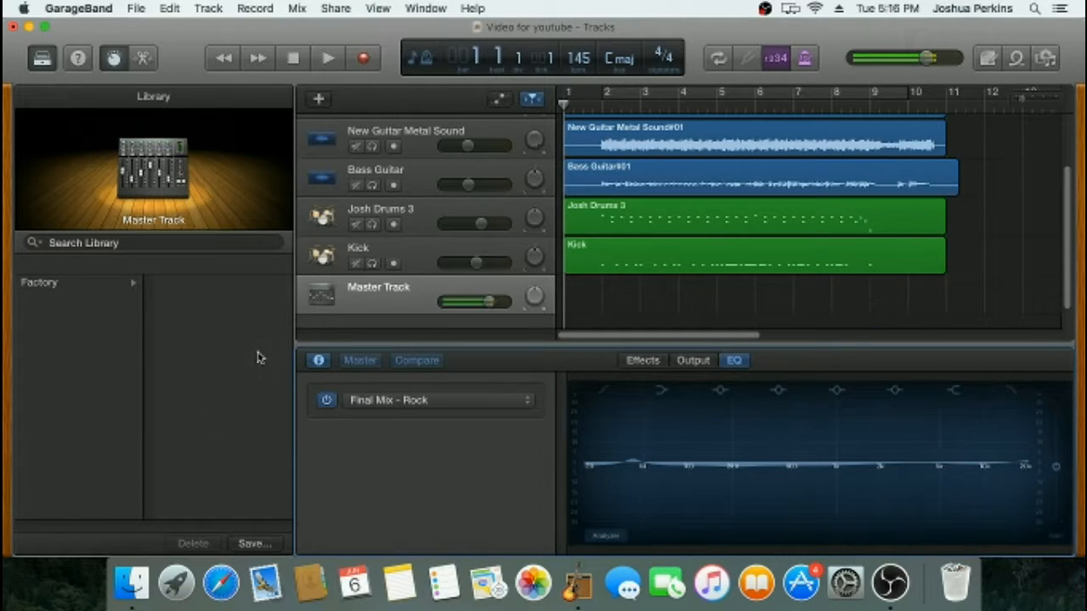
{"action": "scroll", "coordinate": [1072, 242], "scroll_direction": "up", "scroll_amount": 3}
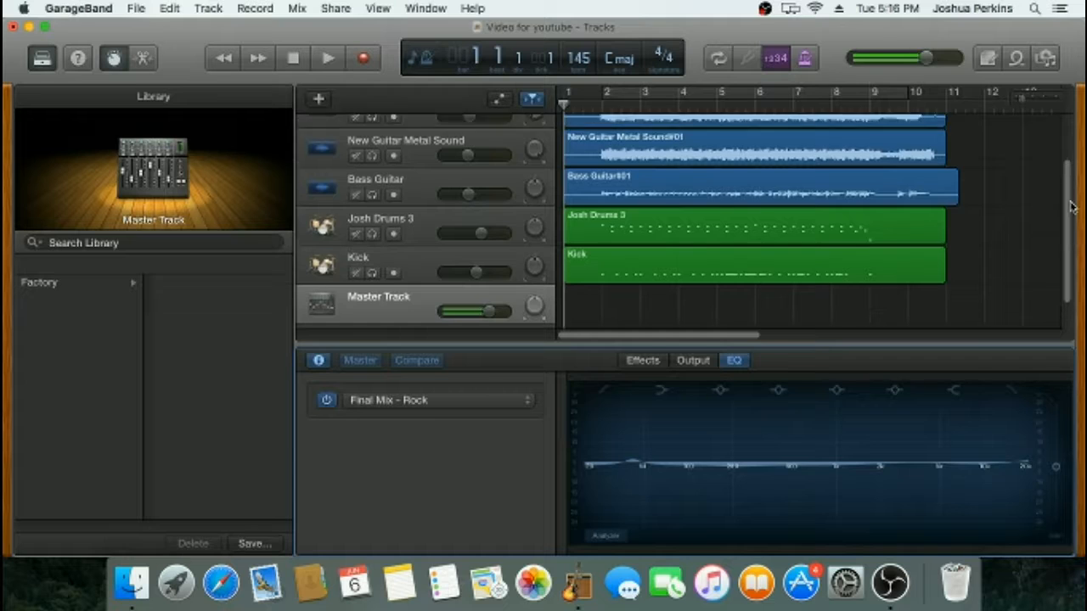